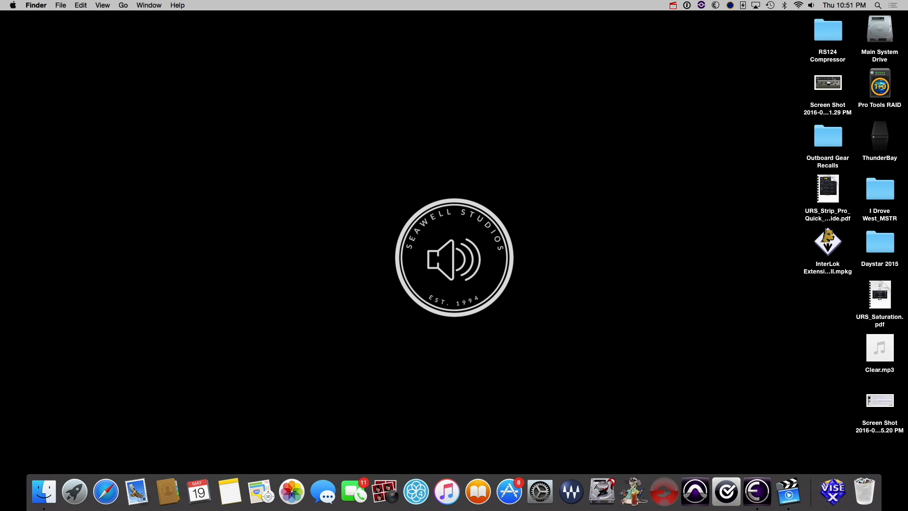
Find and launch the 32 Lives utility to show the installed 32-bit Audio Units
{"action": "key", "text": "super+space"}
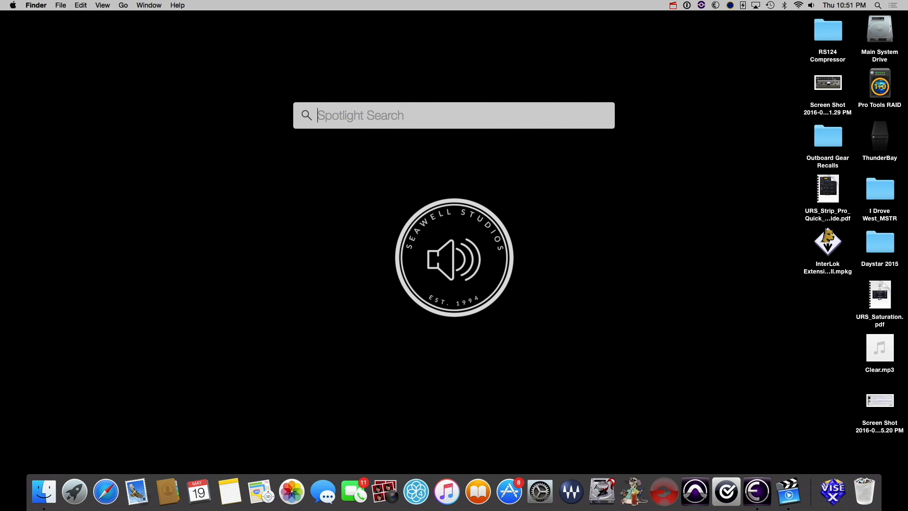
{"action": "type", "text": "32 lives"}
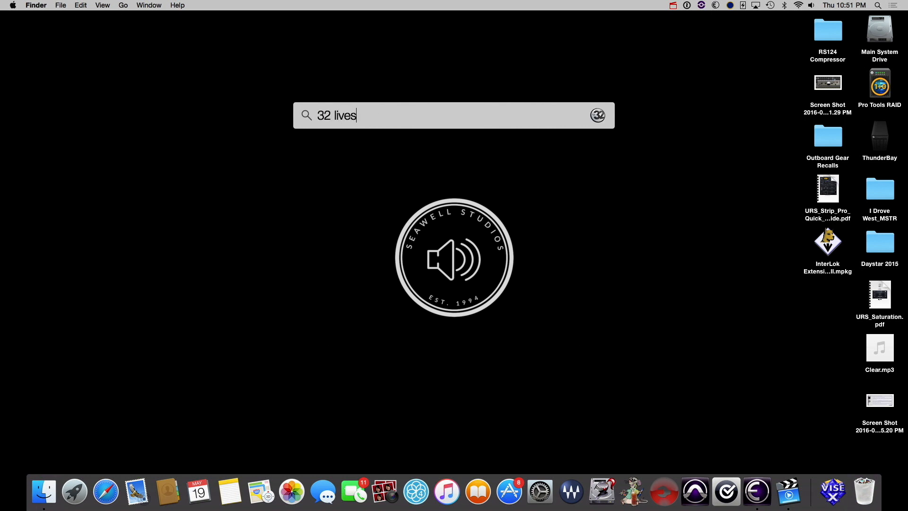
{"action": "key", "text": "Return"}
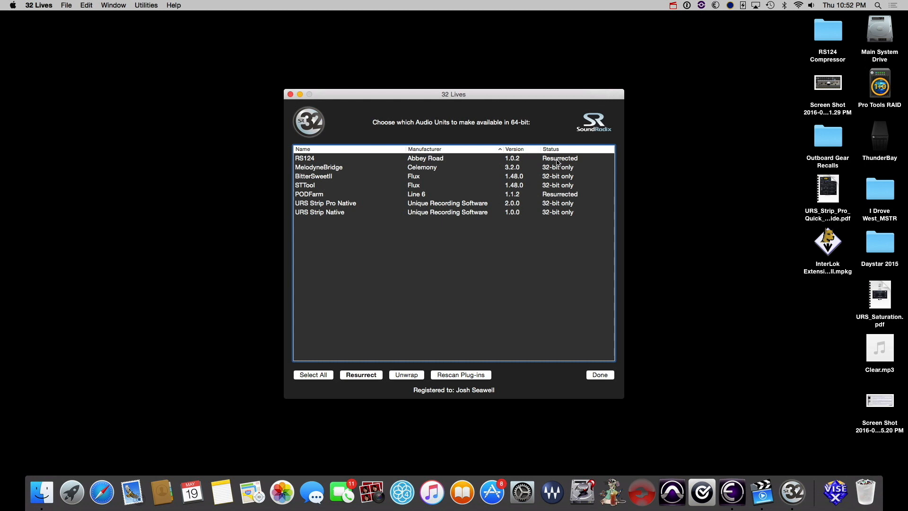
Resurrect the URS Strip Pro Native plug-in for 64-bit use and finish in 32 Lives
{"action": "left_click", "coordinate": [334, 208]}
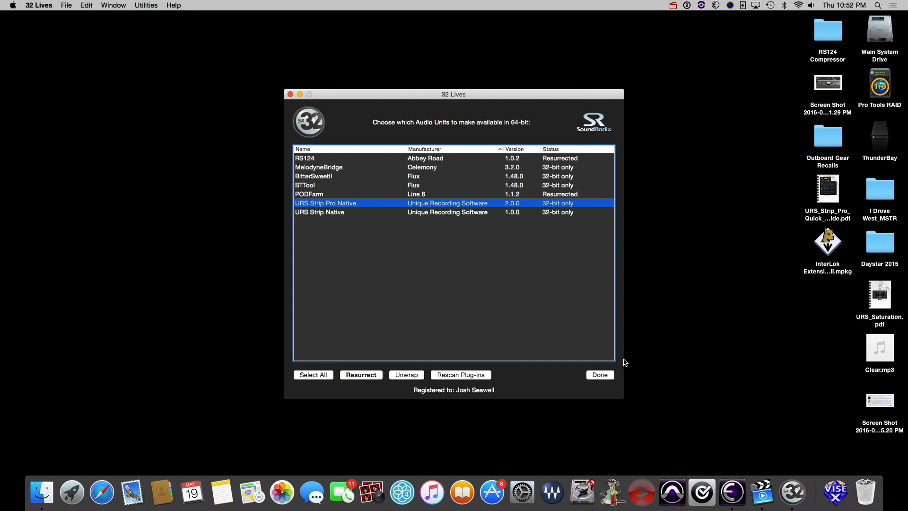
{"action": "left_click", "coordinate": [351, 377]}
{"action": "left_click", "coordinate": [608, 375]}
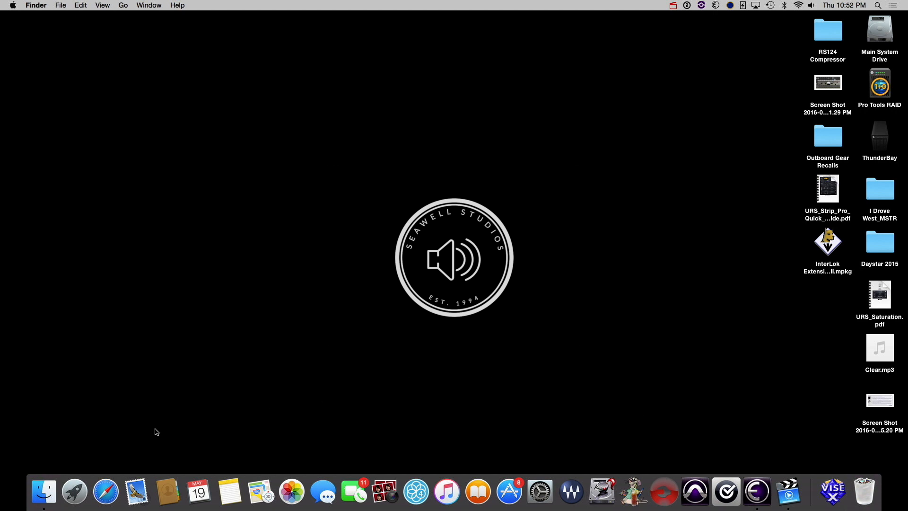
Search the web in Safari for ddmf metaplugin and open DDMF's Metaplugin product page
{"action": "left_click", "coordinate": [106, 491]}
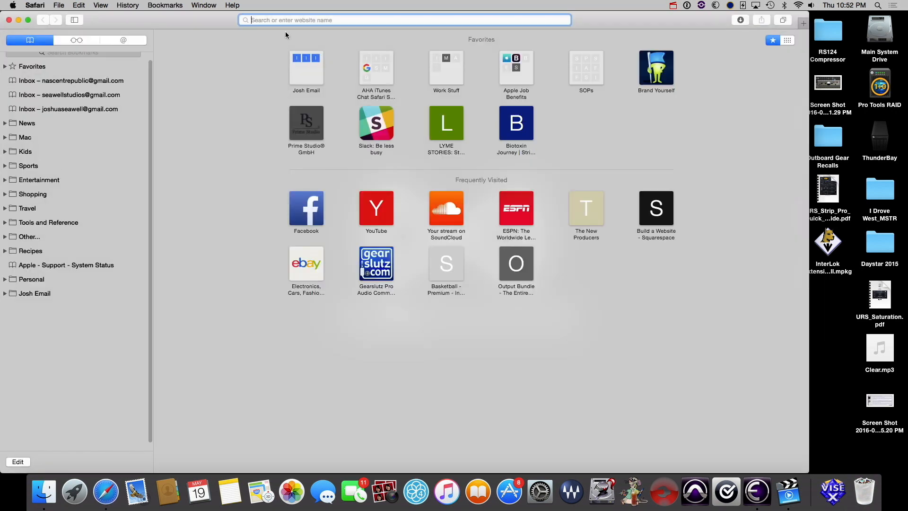
{"action": "type", "text": "ddfm met"}
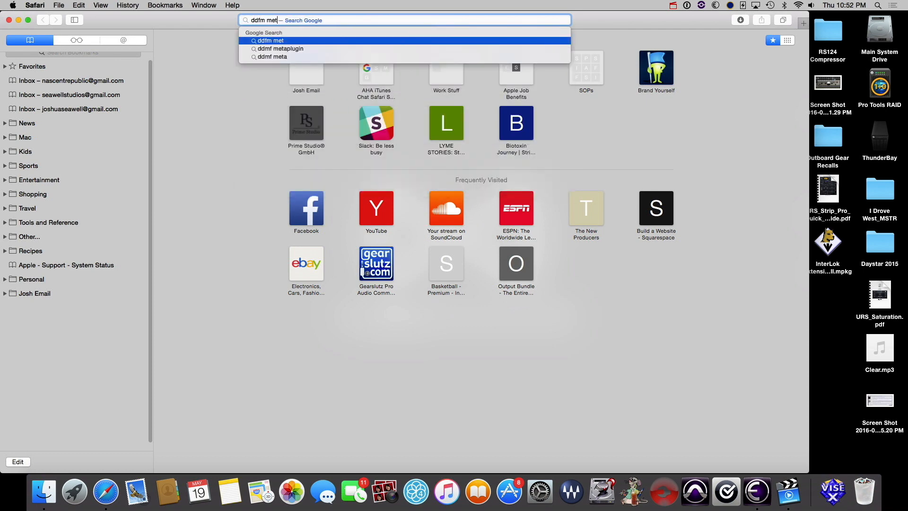
{"action": "key", "text": "Down"}
{"action": "key", "text": "Return"}
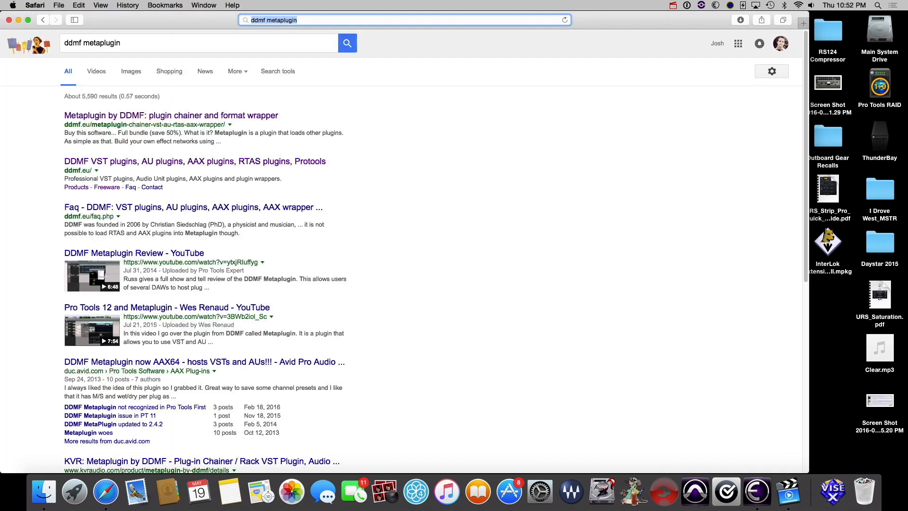
{"action": "left_click", "coordinate": [248, 116]}
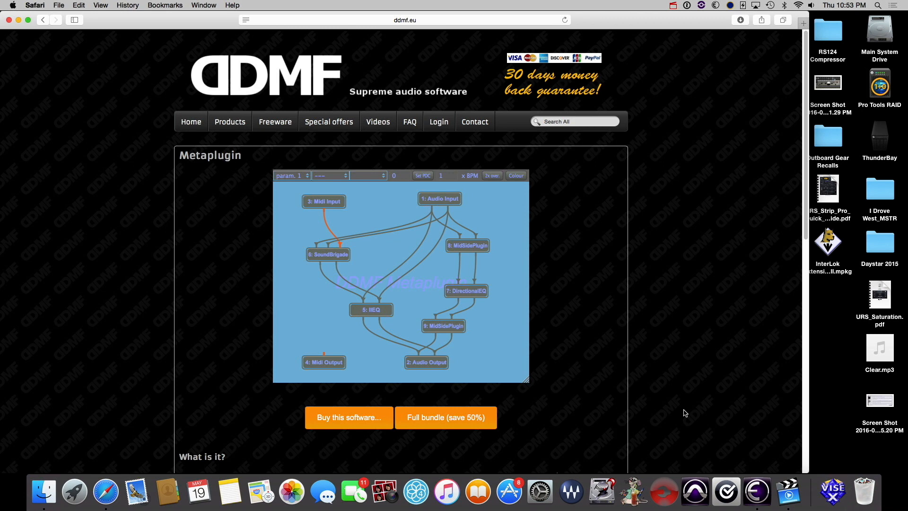
Hide Safari, return to the Pro Tools mixer and make the existing Metaplugin insert on the Clean Drum Bus inactive
{"action": "key", "text": "super+h"}
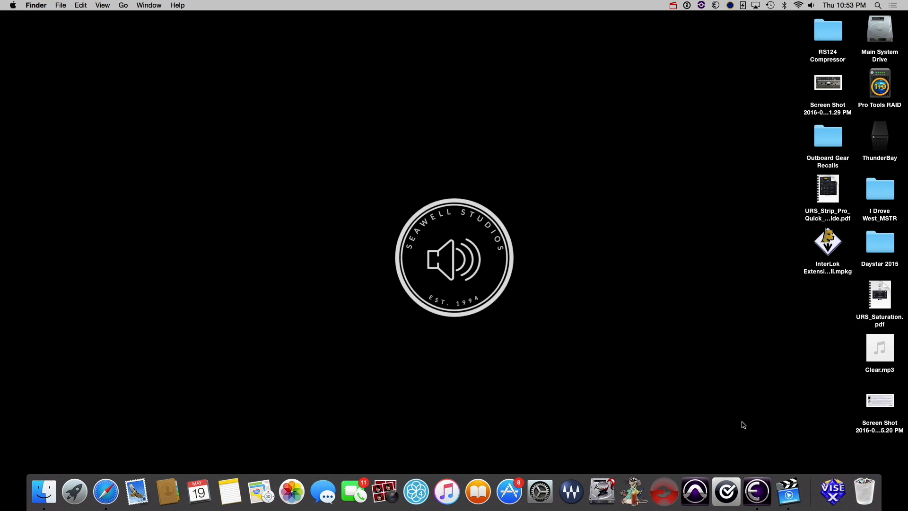
{"action": "left_click", "coordinate": [702, 496]}
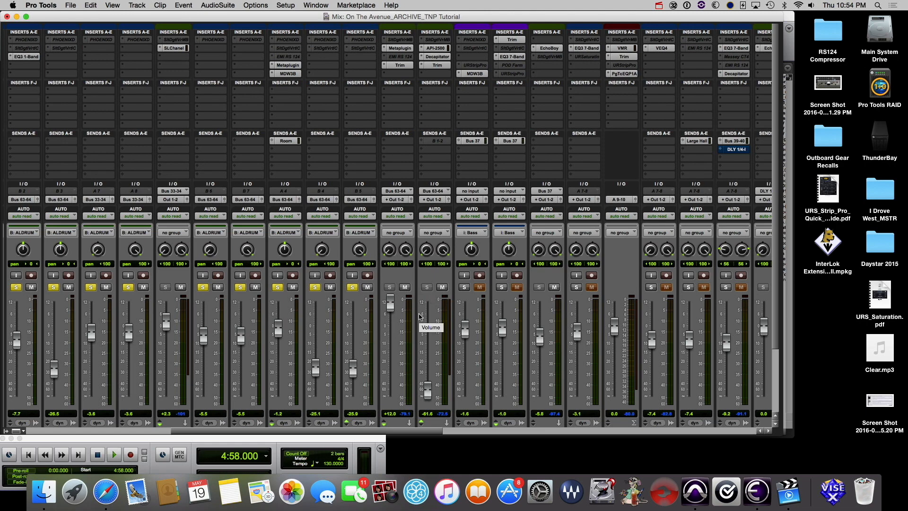
{"action": "left_click_drag", "start_coordinate": [386, 431], "coordinate": [312, 426]}
{"action": "scroll", "coordinate": [326, 331], "scroll_direction": "right", "scroll_amount": 5}
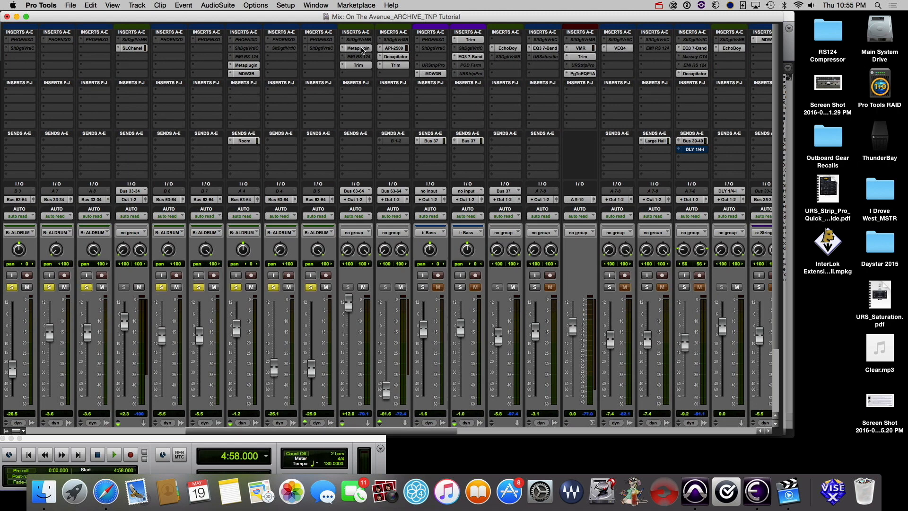
{"action": "left_click", "coordinate": [361, 48], "text": "ctrl+super"}
Insert the stereo native Metaplugin in the Clean Drum Bus's fourth slot and disconnect all pins of its Audio Input
{"action": "left_click", "coordinate": [343, 68]}
{"action": "mouse_move", "coordinate": [393, 92]}
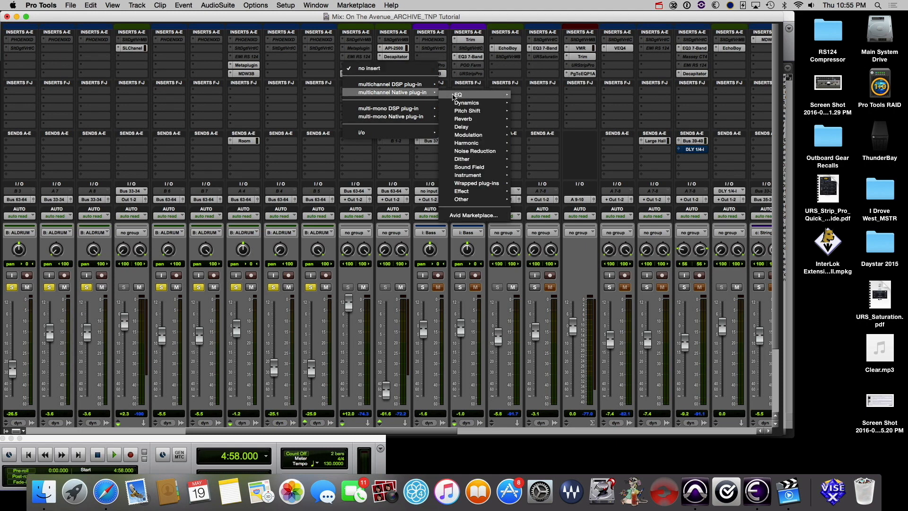
{"action": "mouse_move", "coordinate": [466, 102]}
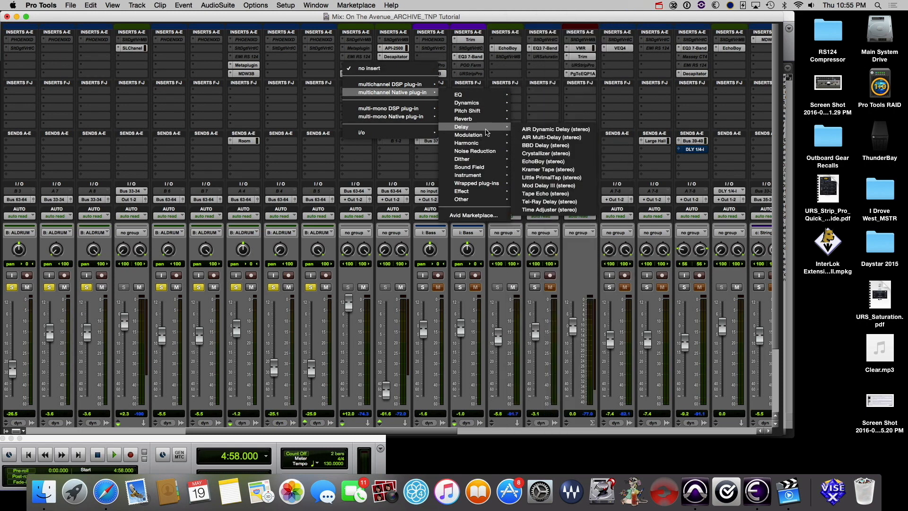
{"action": "mouse_move", "coordinate": [490, 185]}
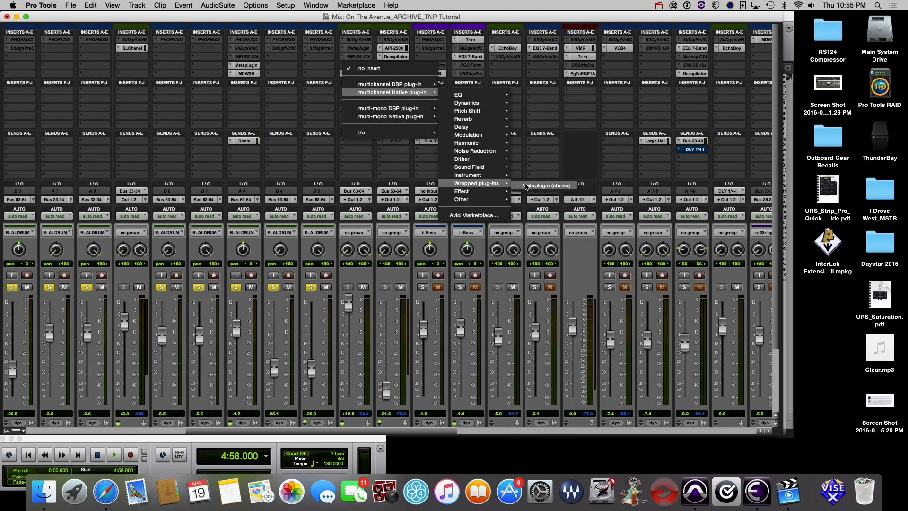
{"action": "left_click", "coordinate": [535, 188]}
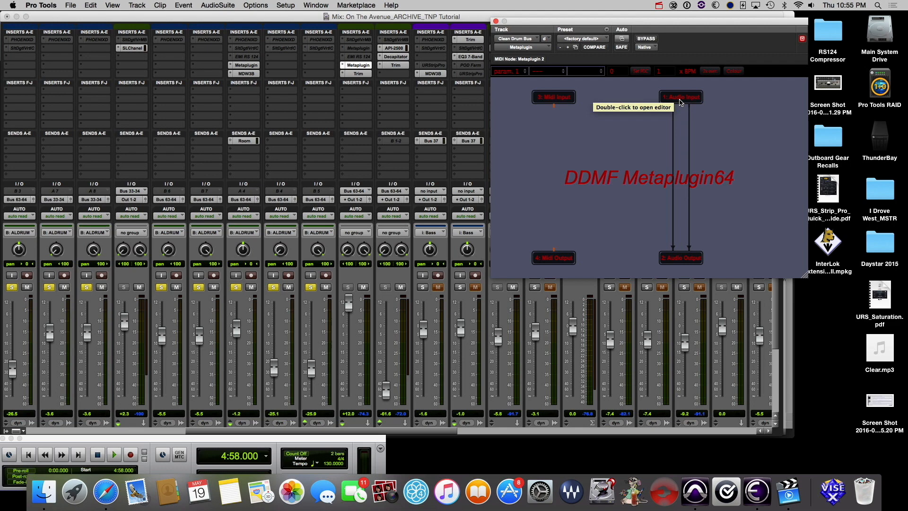
{"action": "right_click", "coordinate": [680, 102]}
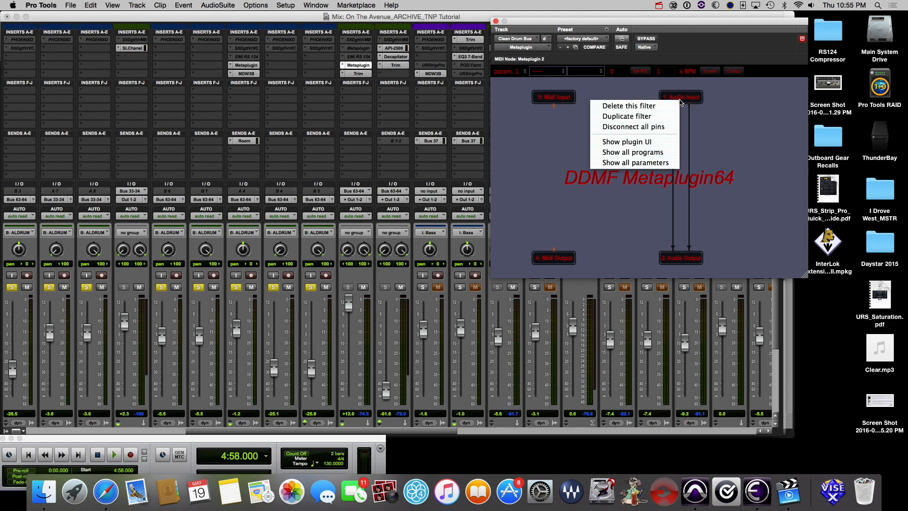
{"action": "left_click", "coordinate": [667, 127]}
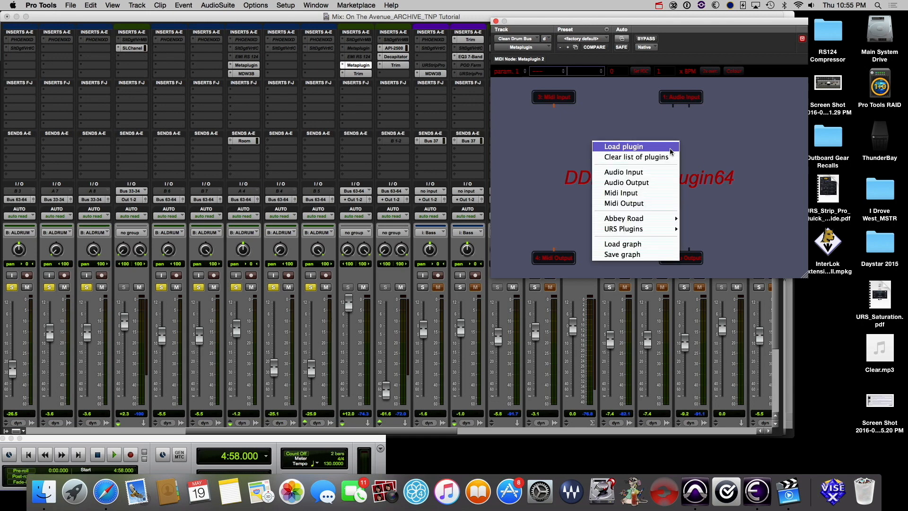
Start loading a plug-in into Metaplugin and browse to Main System Drive > Library > Audio > Plug-Ins > Components
{"action": "left_click", "coordinate": [671, 152]}
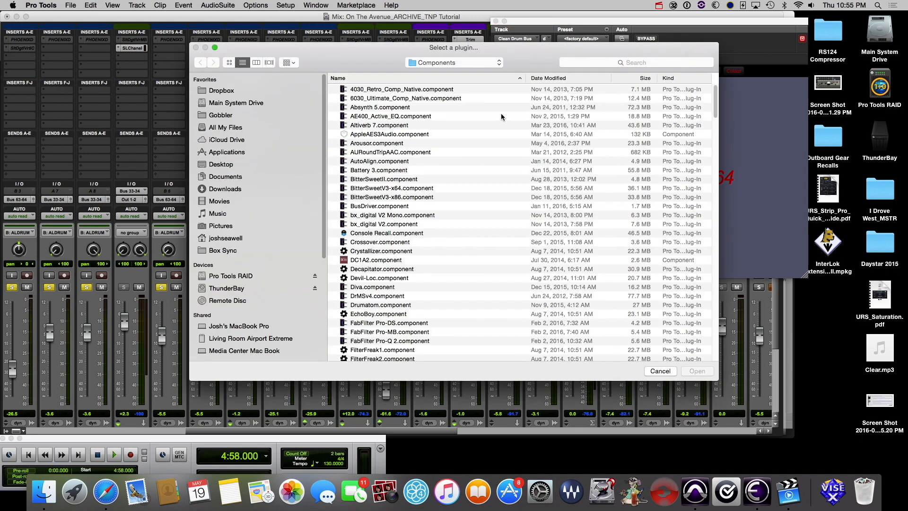
{"action": "left_click", "coordinate": [254, 103]}
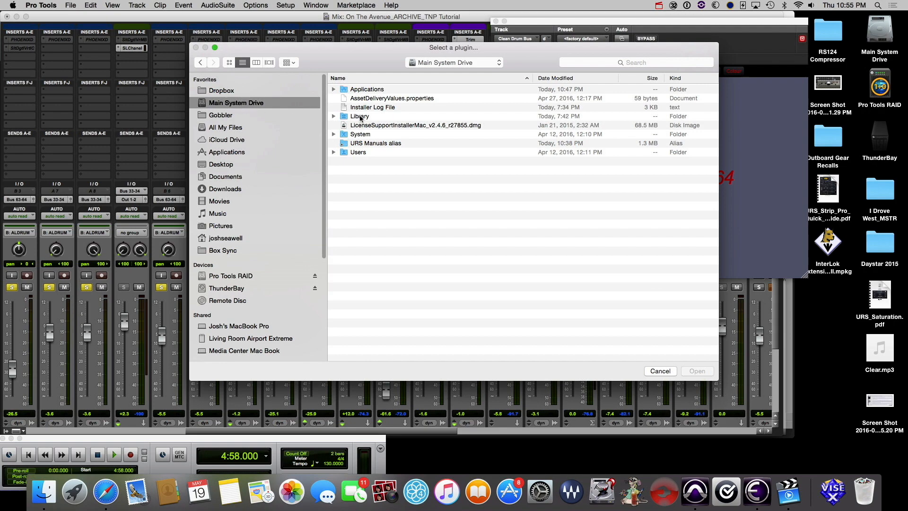
{"action": "double_click", "coordinate": [363, 119]}
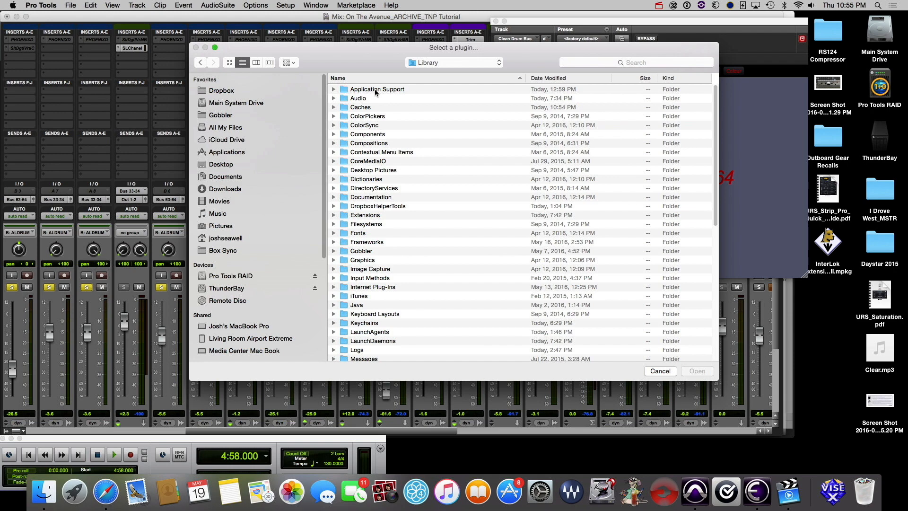
{"action": "double_click", "coordinate": [377, 98]}
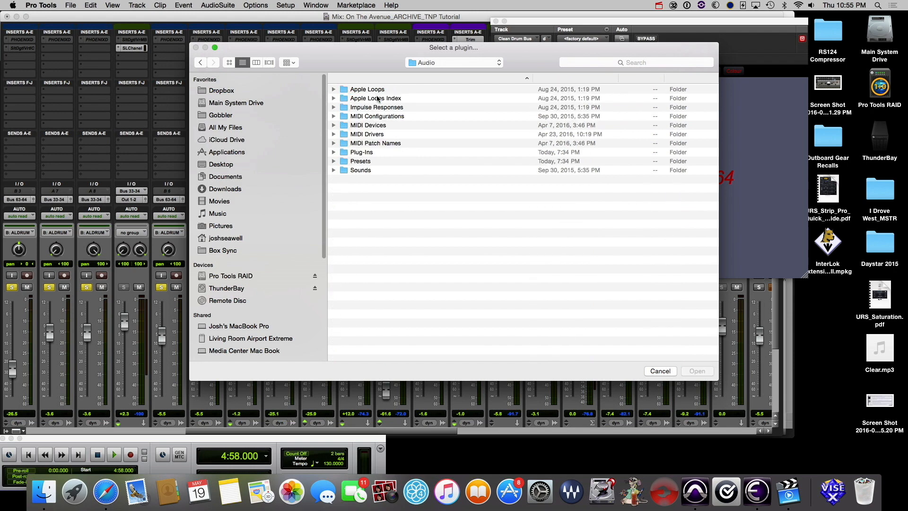
{"action": "left_click", "coordinate": [381, 152]}
{"action": "double_click", "coordinate": [381, 152]}
{"action": "double_click", "coordinate": [384, 90]}
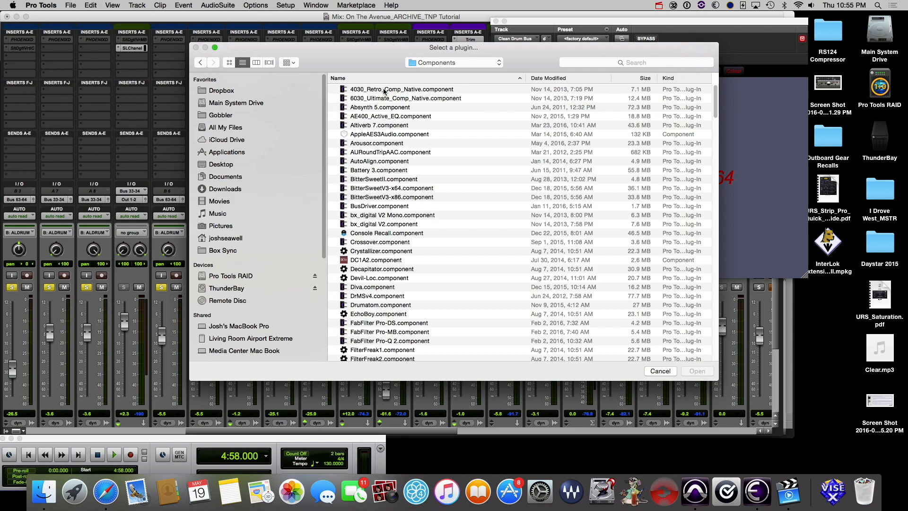
Load RS124 x64.component from the Components folder into the Metaplugin graph
{"action": "scroll", "coordinate": [389, 141], "scroll_direction": "down", "scroll_amount": 15}
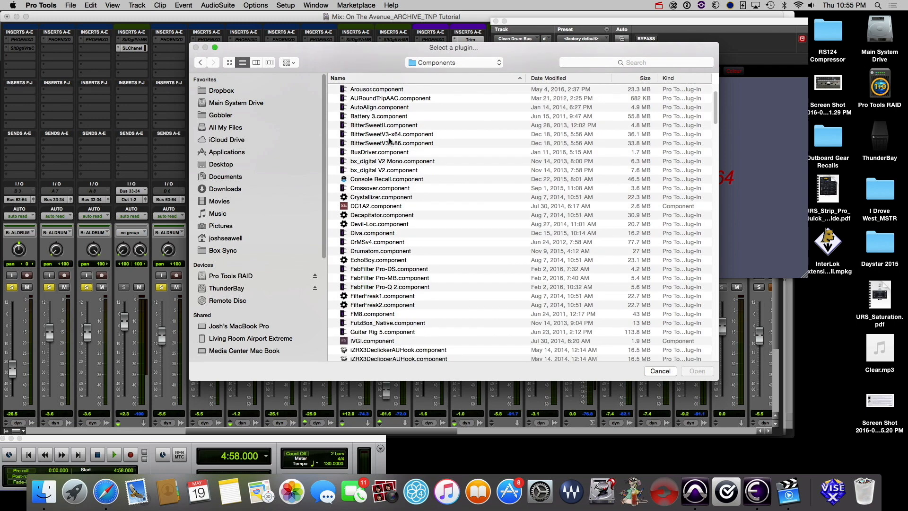
{"action": "scroll", "coordinate": [389, 141], "scroll_direction": "down", "scroll_amount": 15}
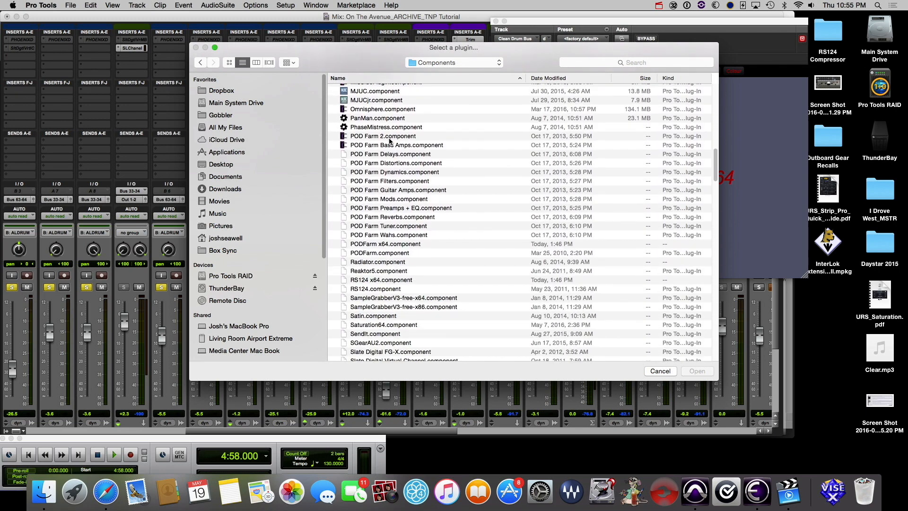
{"action": "scroll", "coordinate": [390, 140], "scroll_direction": "up", "scroll_amount": 8}
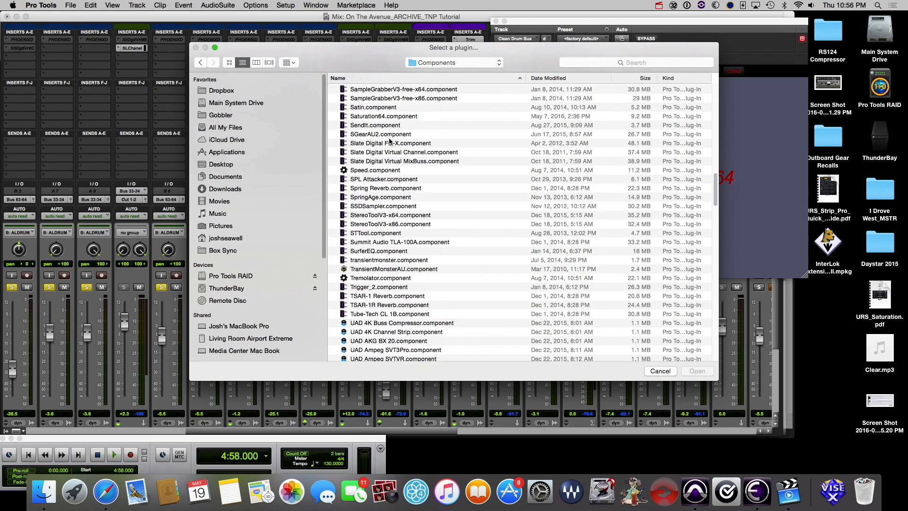
{"action": "scroll", "coordinate": [405, 187], "scroll_direction": "down", "scroll_amount": 5}
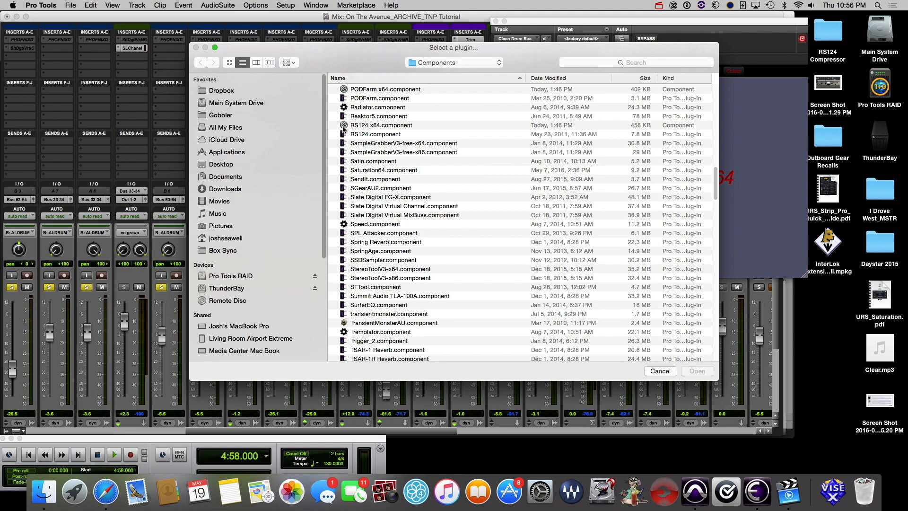
{"action": "left_click", "coordinate": [366, 125]}
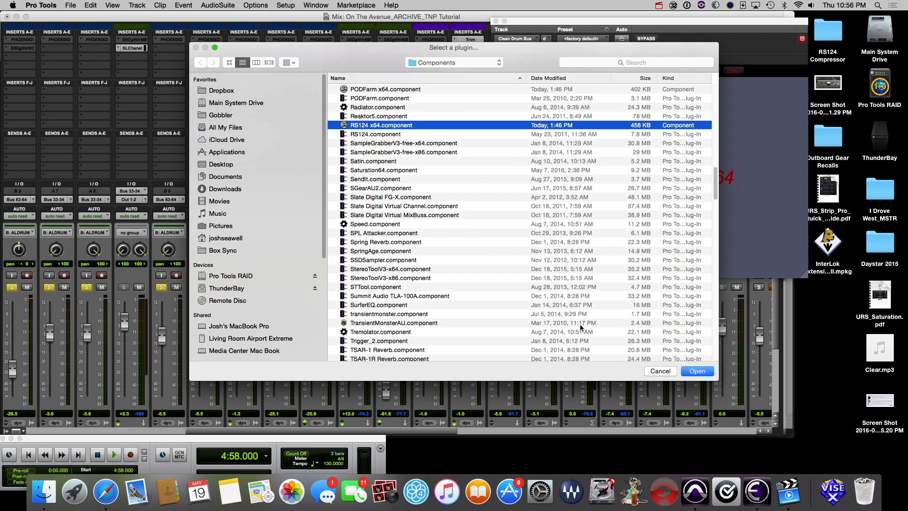
{"action": "left_click", "coordinate": [688, 372]}
Wire both channels of Metaplugin's Audio Input through the RS124 node to the Audio Output
{"action": "left_click_drag", "start_coordinate": [674, 109], "coordinate": [674, 251]}
{"action": "left_click_drag", "start_coordinate": [689, 106], "coordinate": [692, 249]}
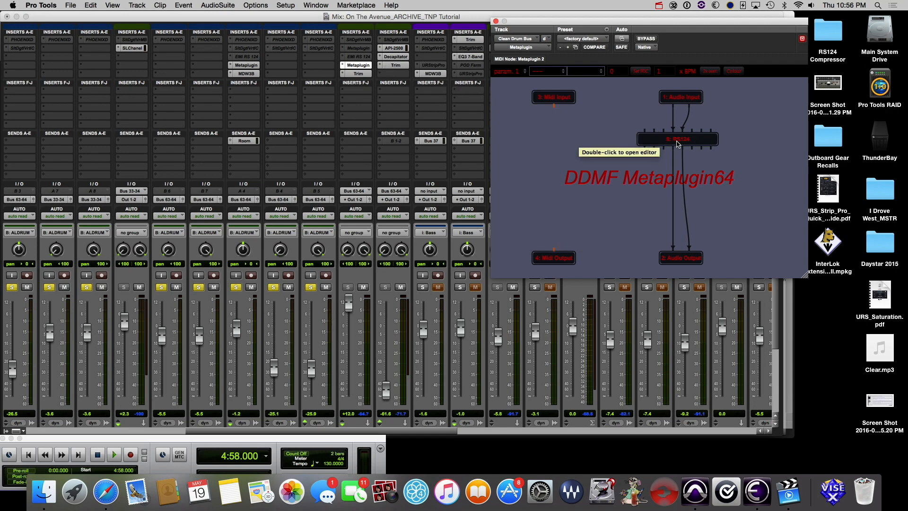
Open the RS124 node's editor and move its window beside the Metaplugin graph, over the mixer's inserts
{"action": "double_click", "coordinate": [678, 142]}
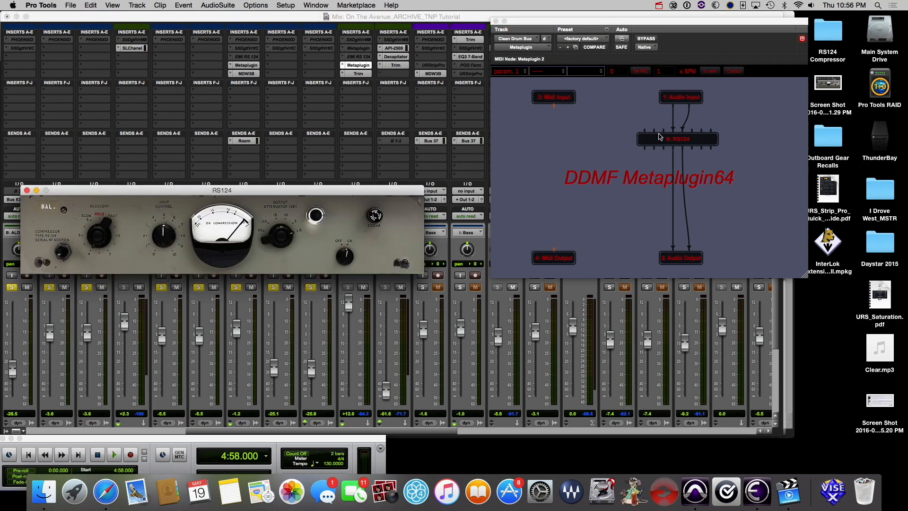
{"action": "left_click", "coordinate": [391, 192]}
{"action": "left_click_drag", "start_coordinate": [391, 193], "coordinate": [453, 106]}
{"action": "left_click", "coordinate": [174, 131]}
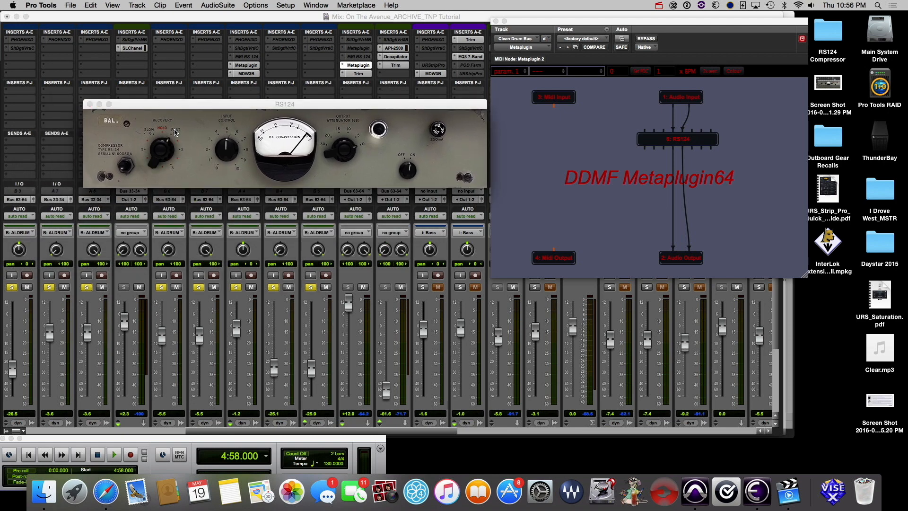
Switch the RS124 compressor to the 60070B unit
{"action": "left_click", "coordinate": [105, 150]}
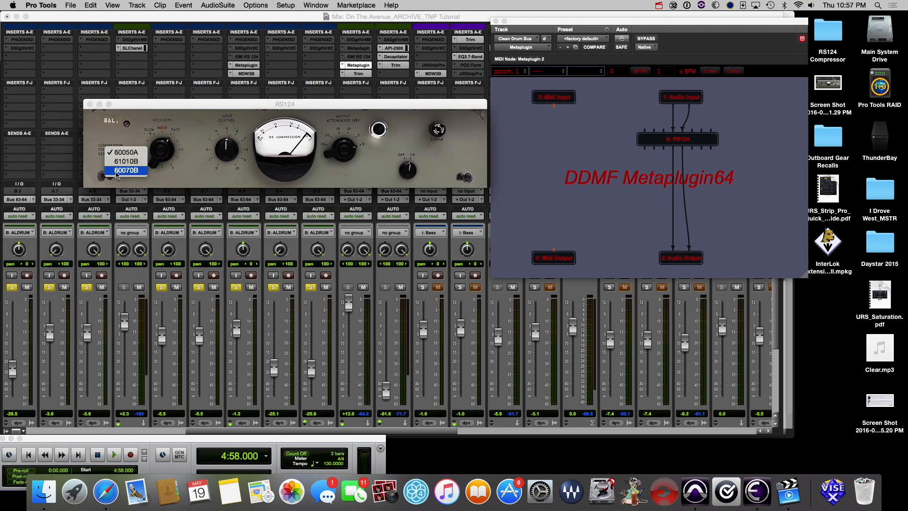
{"action": "left_click", "coordinate": [116, 172]}
{"action": "left_click", "coordinate": [435, 129]}
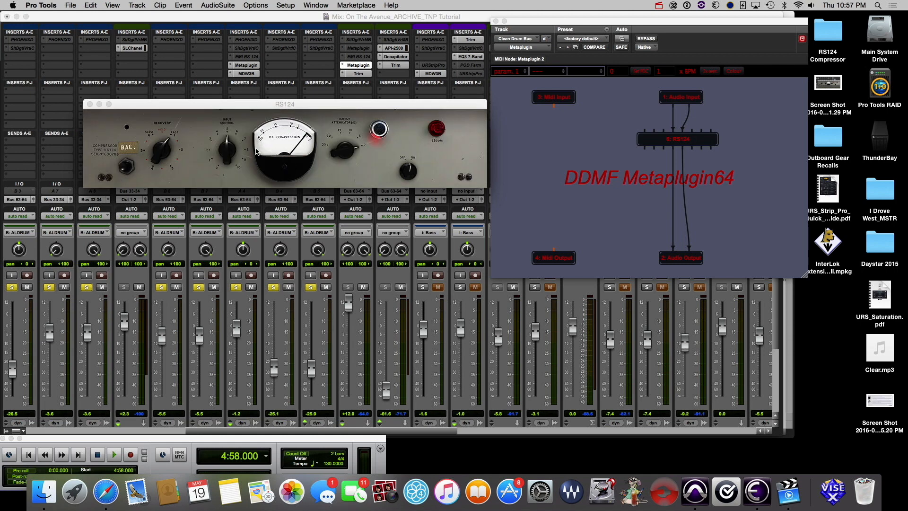
Adjust the RS124's input control and play the session with the neighbouring API-2500 drum bus muted
{"action": "left_click_drag", "start_coordinate": [231, 152], "coordinate": [227, 176]}
{"action": "key", "text": "space"}
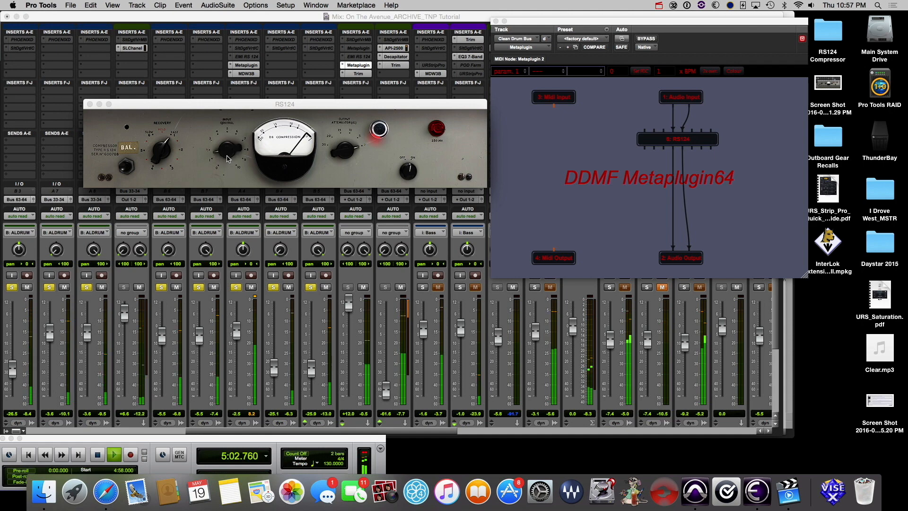
{"action": "left_click", "coordinate": [400, 287]}
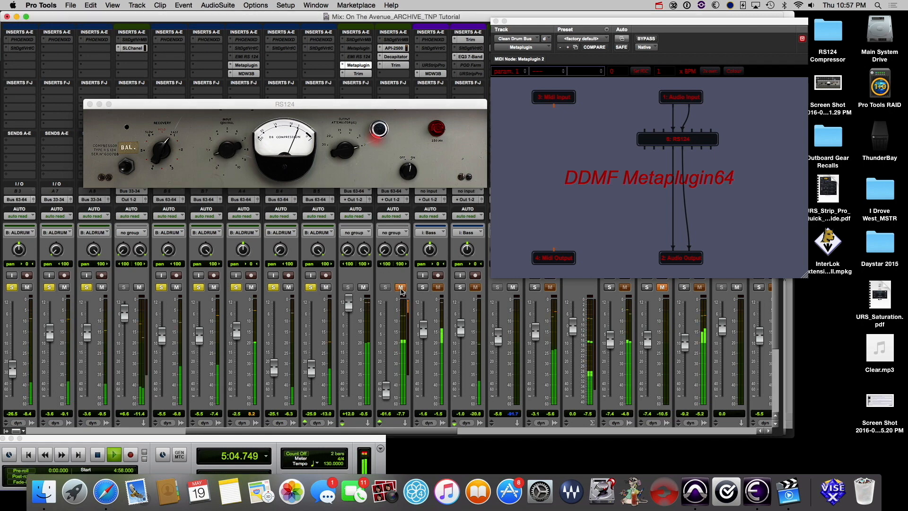
Adjust the RS124's input control and compare its unit variants during playback, ending on the 61010B unit
{"action": "mouse_move", "coordinate": [228, 148]}
{"action": "left_mouse_down"}
{"action": "mouse_move", "coordinate": [226, 168]}
{"action": "mouse_move", "coordinate": [222, 157]}
{"action": "left_mouse_up"}
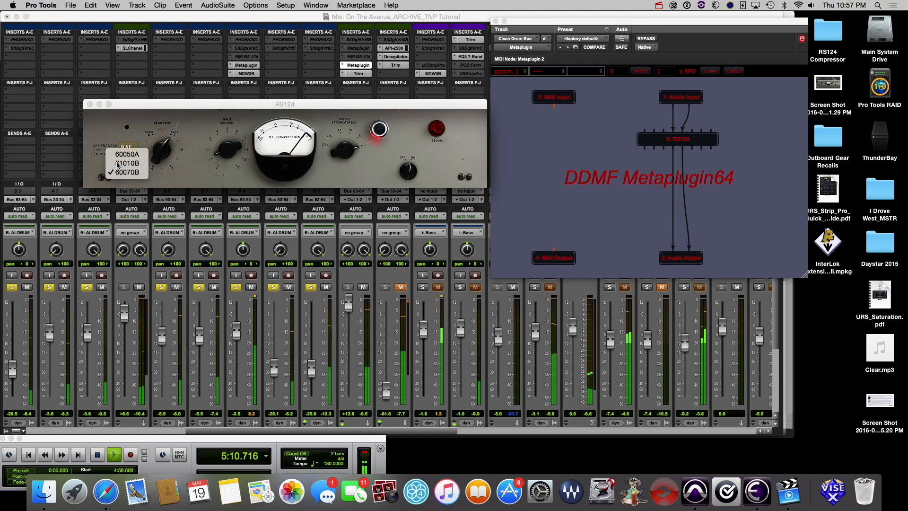
{"action": "left_click", "coordinate": [104, 153]}
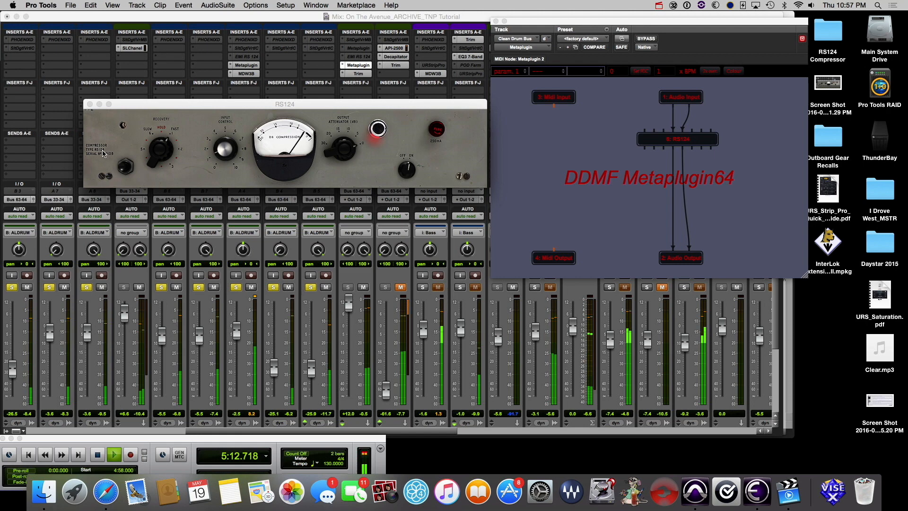
{"action": "left_click", "coordinate": [109, 154]}
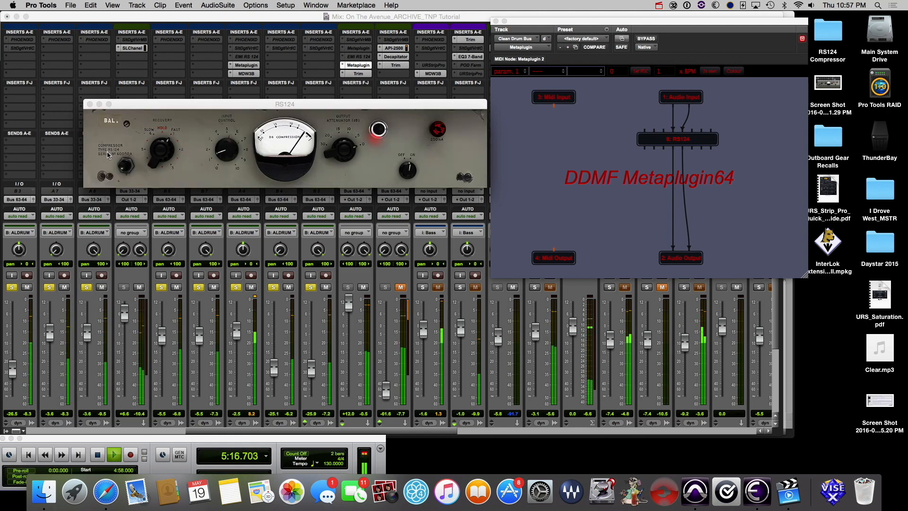
{"action": "left_click", "coordinate": [108, 155]}
{"action": "left_click", "coordinate": [119, 167]}
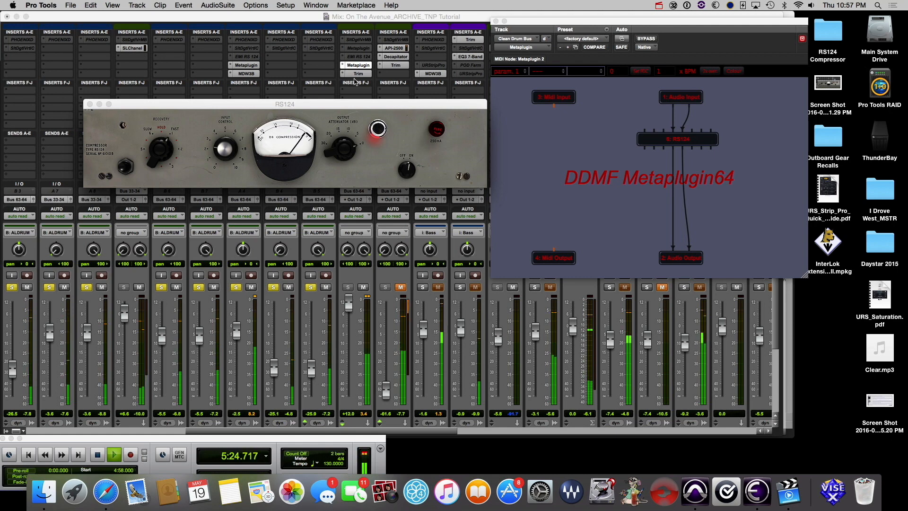
Stop playback, bypass and re-enable the Clean Drum Bus Metaplugin insert, and dismiss the RS124's version information
{"action": "left_click", "coordinate": [354, 66]}
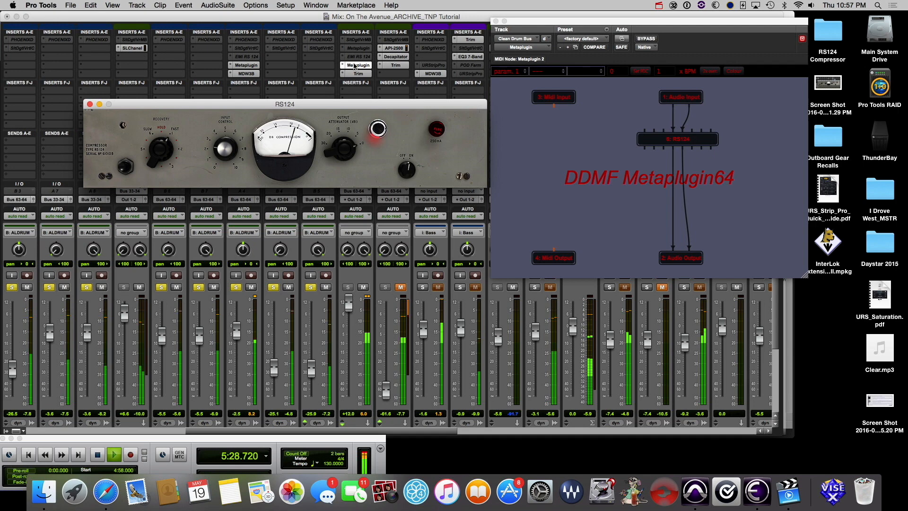
{"action": "left_click", "coordinate": [352, 114]}
{"action": "key", "text": "space"}
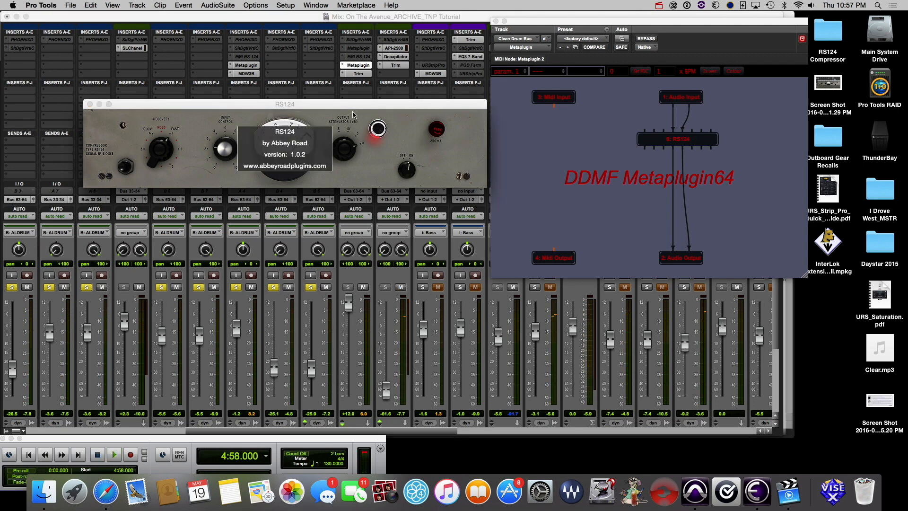
{"action": "left_click", "coordinate": [358, 67], "text": "super"}
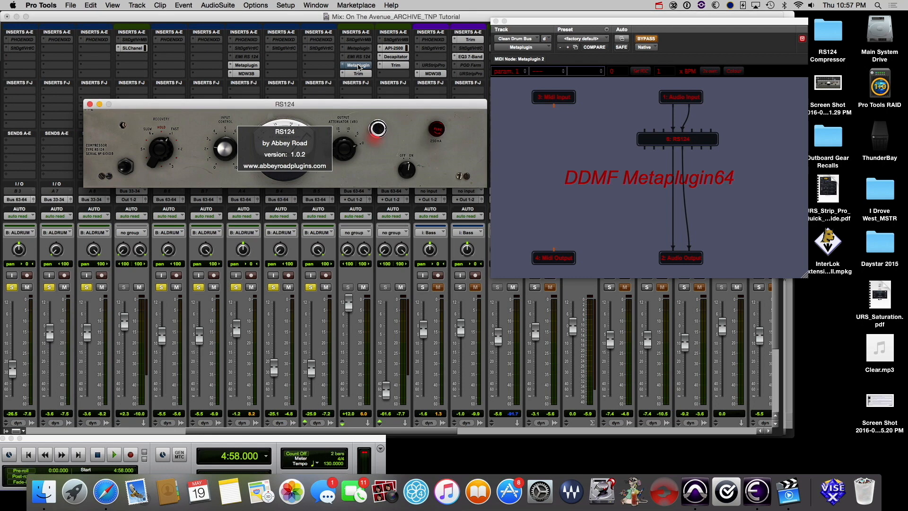
{"action": "left_click", "coordinate": [358, 66], "text": "super"}
{"action": "left_click", "coordinate": [402, 136]}
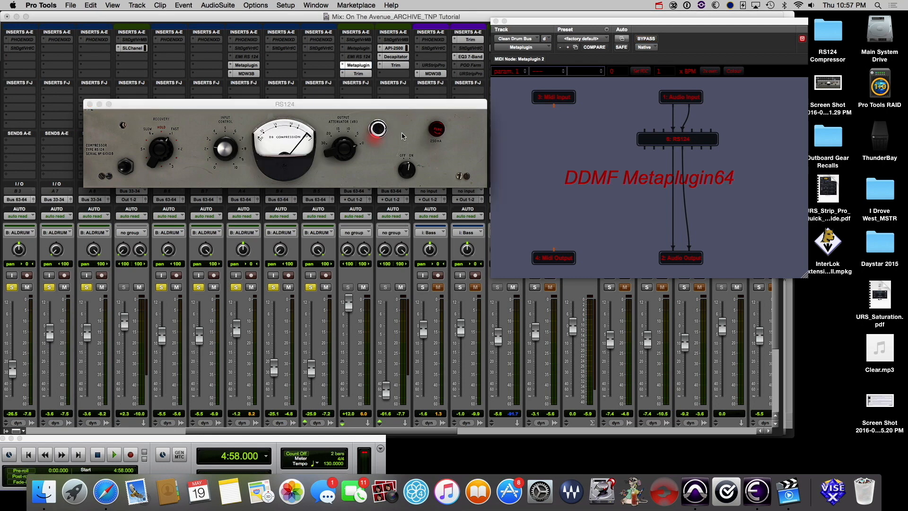
Close the RS124 editor and the Clean Drum Bus Metaplugin window
{"action": "left_click_drag", "start_coordinate": [401, 109], "coordinate": [401, 198]}
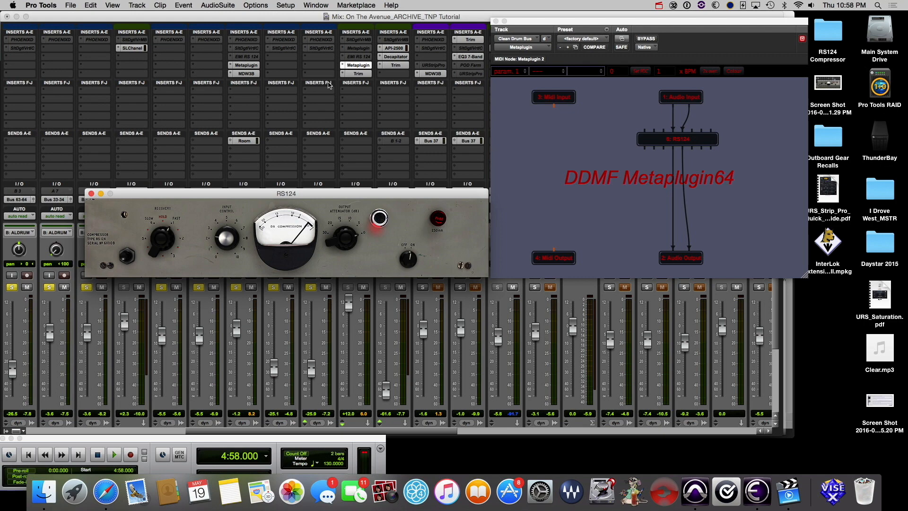
{"action": "left_click", "coordinate": [92, 194]}
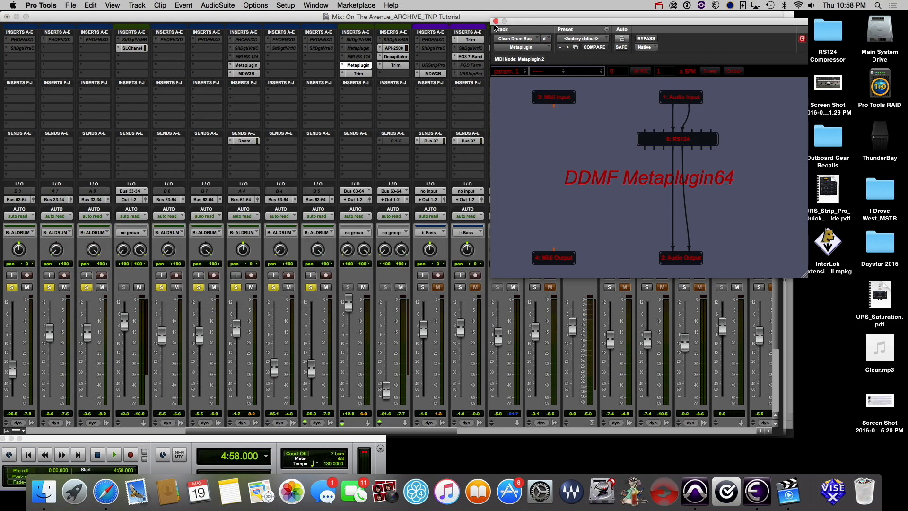
{"action": "left_click", "coordinate": [495, 21]}
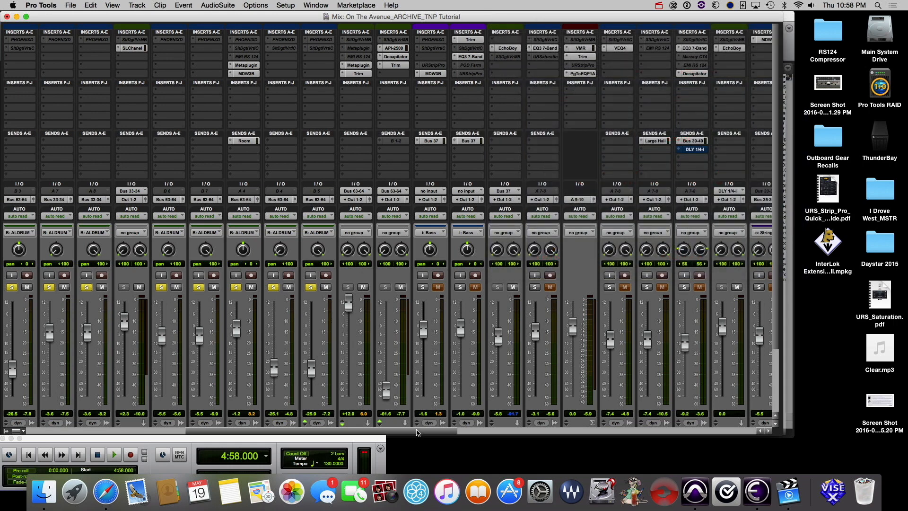
Shift the Master 1 track's PuigTec EQ to insert F and add a stereo native Metaplugin on insert E
{"action": "left_click_drag", "start_coordinate": [416, 432], "coordinate": [505, 431]}
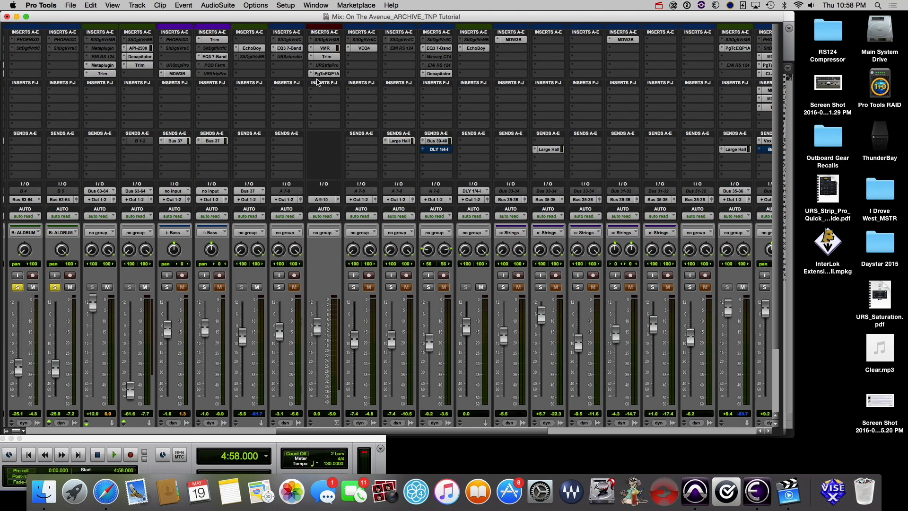
{"action": "left_click", "coordinate": [318, 88]}
{"action": "mouse_move", "coordinate": [365, 107]}
{"action": "mouse_move", "coordinate": [429, 113]}
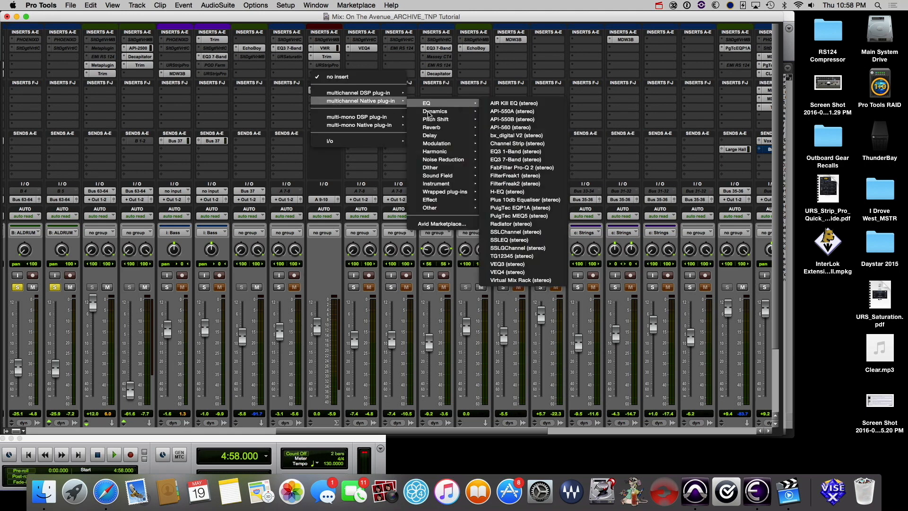
{"action": "mouse_move", "coordinate": [435, 192]}
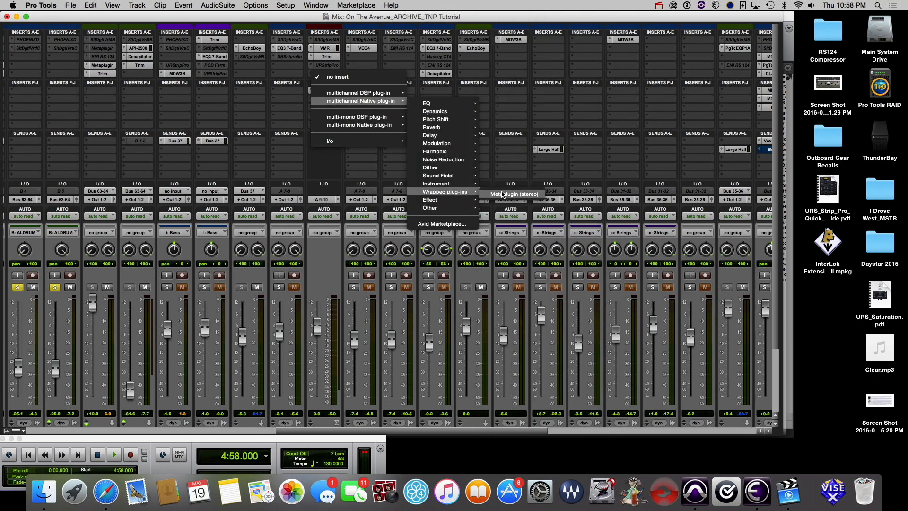
{"action": "left_click", "coordinate": [502, 194]}
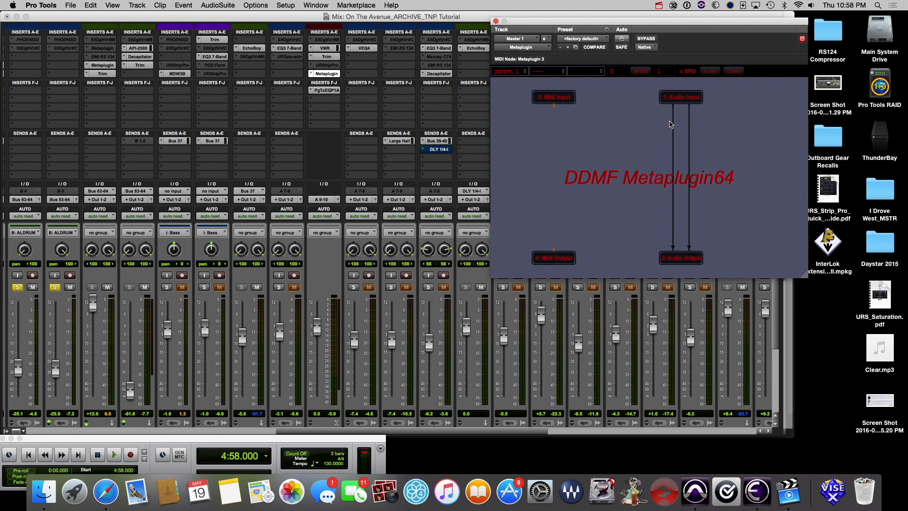
Disconnect all pins of the Audio Input node in the Master 1 Metaplugin graph
{"action": "right_click", "coordinate": [669, 124]}
{"action": "left_click", "coordinate": [661, 138]}
{"action": "right_click", "coordinate": [683, 103]}
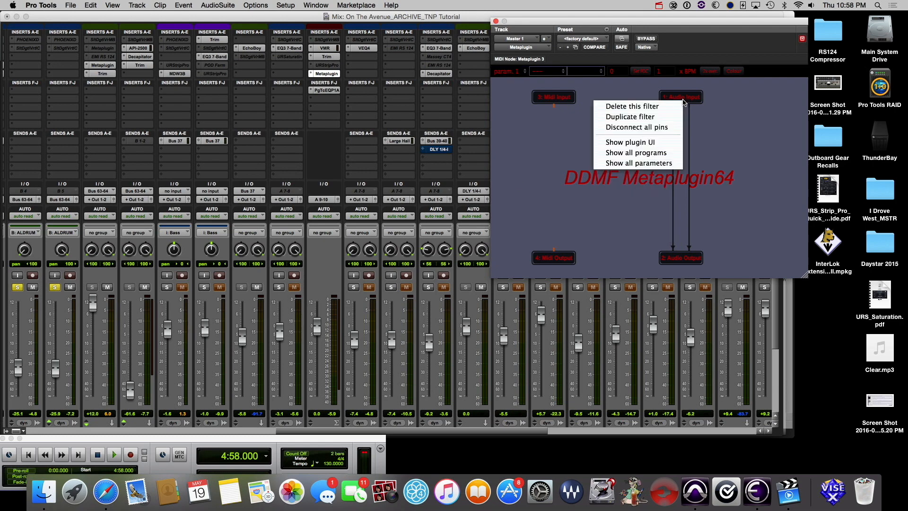
{"action": "left_click", "coordinate": [668, 128]}
Load URS Strip Pro Native x64.component from the Components folder into the Master 1 Metaplugin graph
{"action": "right_click", "coordinate": [675, 131]}
{"action": "left_click", "coordinate": [672, 139]}
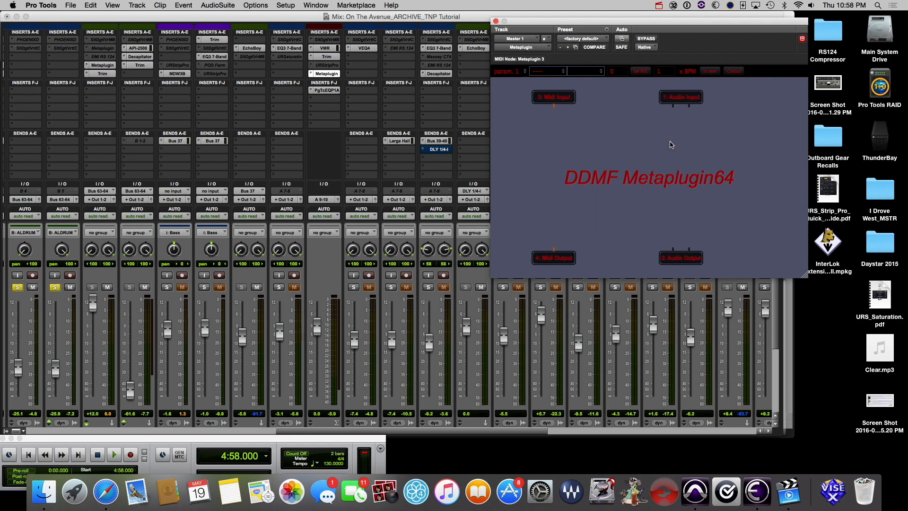
{"action": "scroll", "coordinate": [432, 214], "scroll_direction": "down", "scroll_amount": 15}
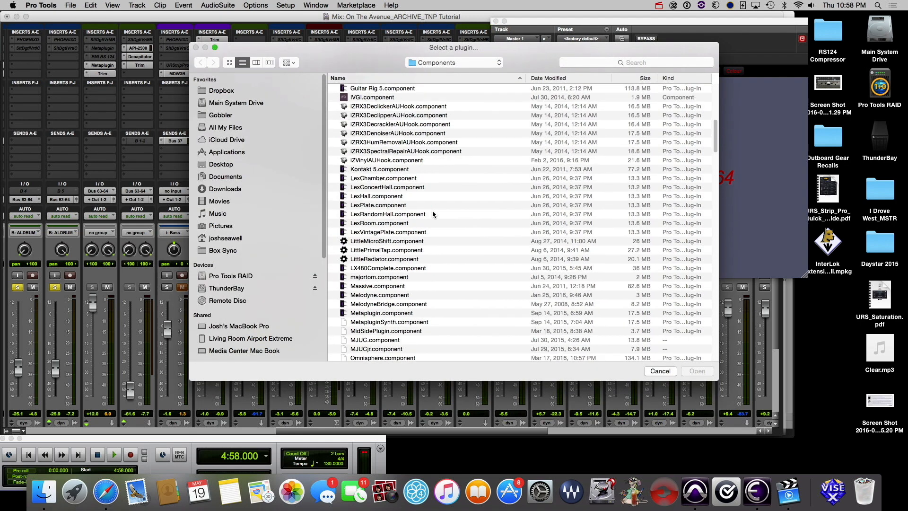
{"action": "scroll", "coordinate": [432, 214], "scroll_direction": "down", "scroll_amount": 15}
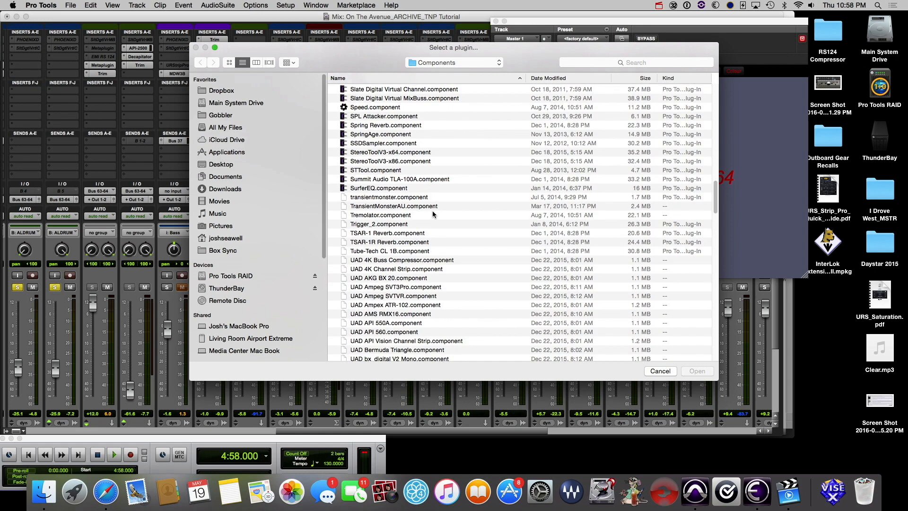
{"action": "scroll", "coordinate": [433, 214], "scroll_direction": "down", "scroll_amount": 10}
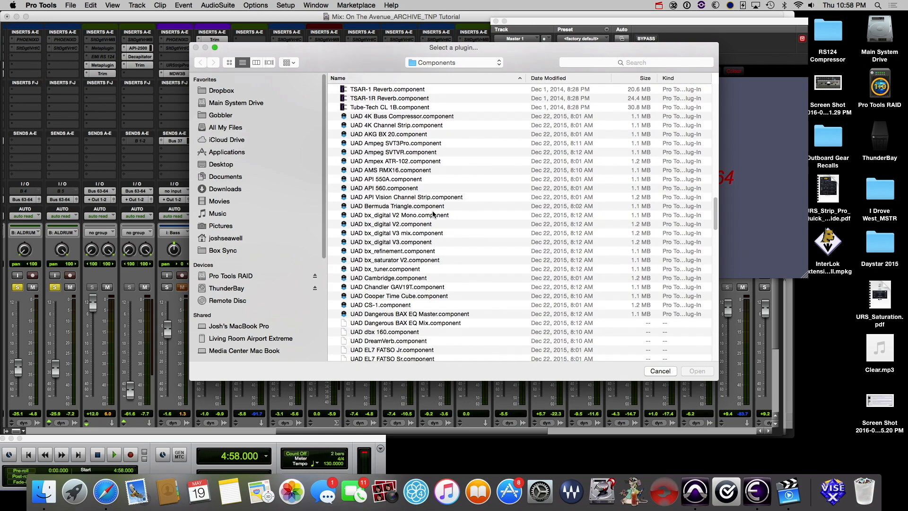
{"action": "scroll", "coordinate": [432, 214], "scroll_direction": "down", "scroll_amount": 12}
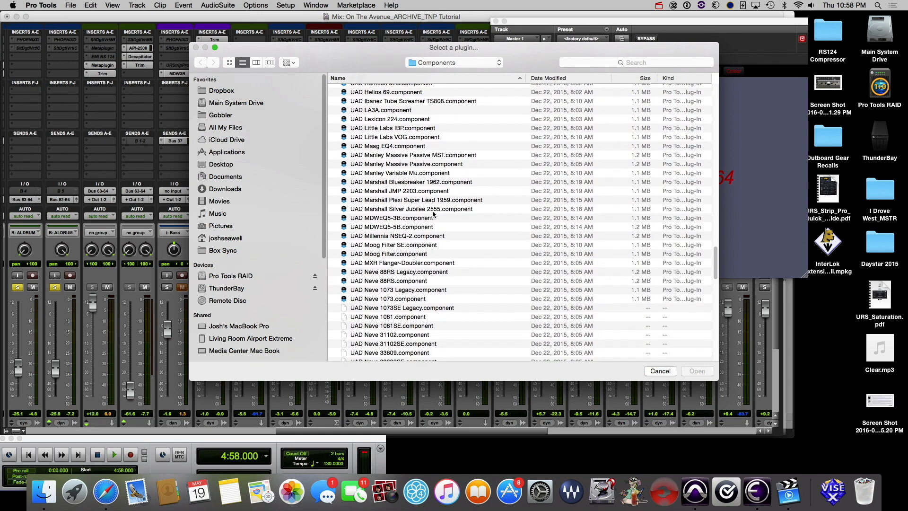
{"action": "scroll", "coordinate": [432, 214], "scroll_direction": "down", "scroll_amount": 12}
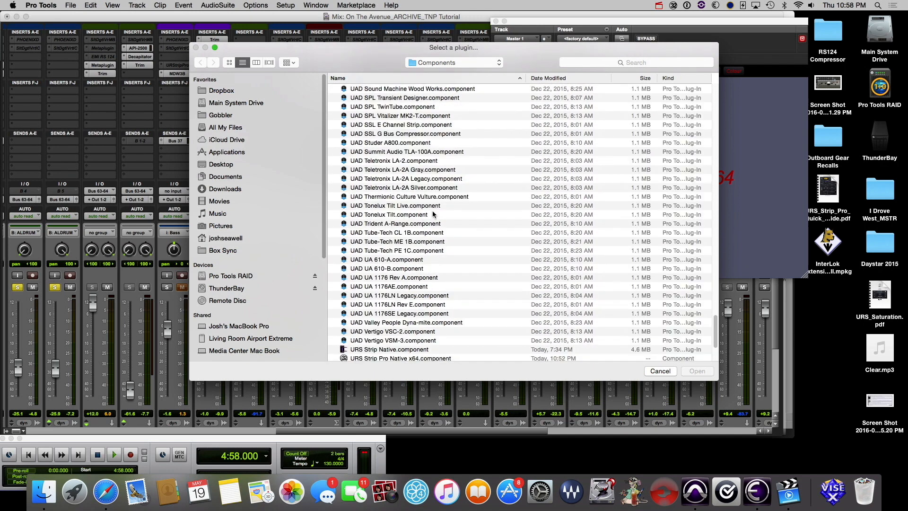
{"action": "left_click", "coordinate": [424, 259]}
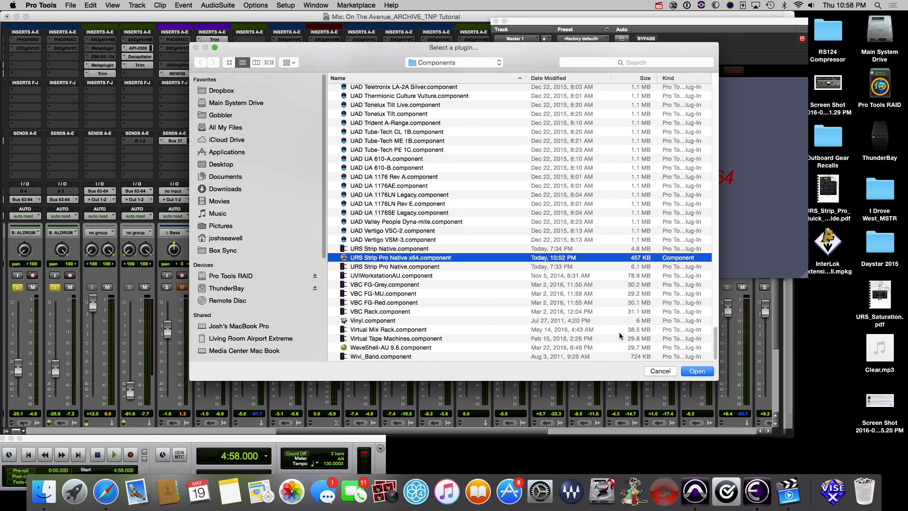
{"action": "left_click", "coordinate": [697, 371]}
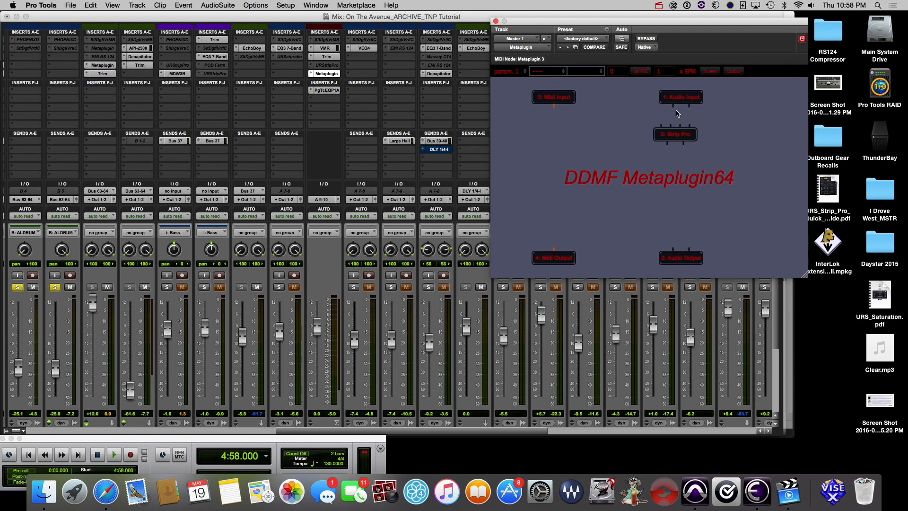
Wire both Audio Input channels through the Strip Pro node to the Audio Output and open its editor over the graph
{"action": "left_click_drag", "start_coordinate": [673, 118], "coordinate": [674, 249]}
{"action": "left_click_drag", "start_coordinate": [689, 107], "coordinate": [689, 251]}
{"action": "double_click", "coordinate": [679, 136]}
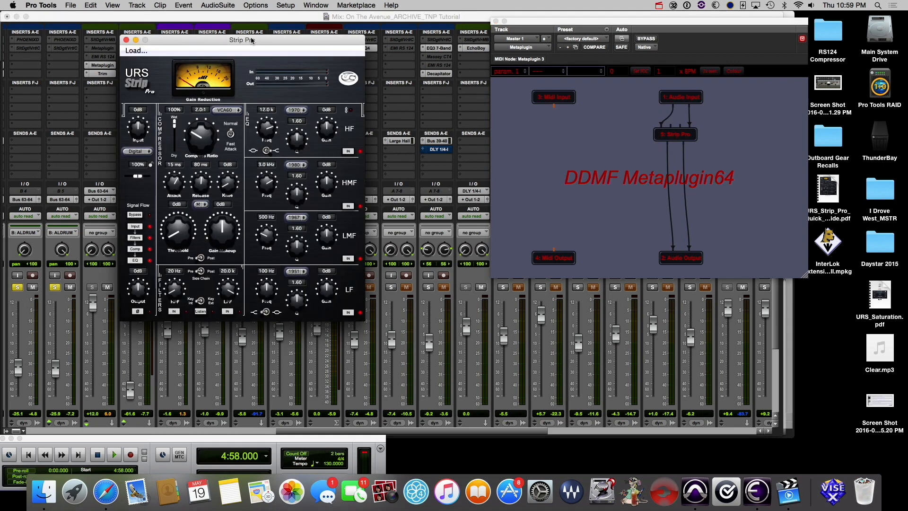
{"action": "left_click_drag", "start_coordinate": [252, 41], "coordinate": [643, 96]}
Play the session, try a Strip Pro compressor threshold of -8.6, and load the 1980 preset
{"action": "left_click", "coordinate": [116, 456]}
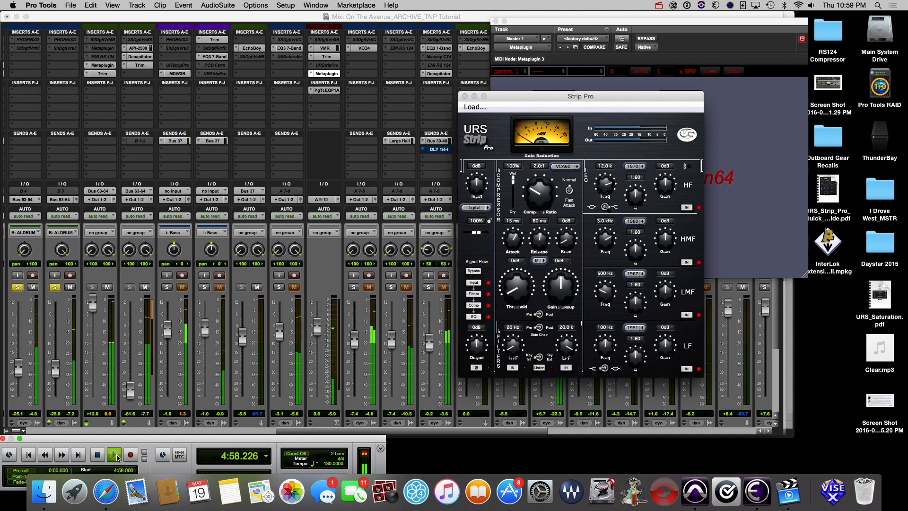
{"action": "left_click_drag", "start_coordinate": [513, 295], "coordinate": [516, 258]}
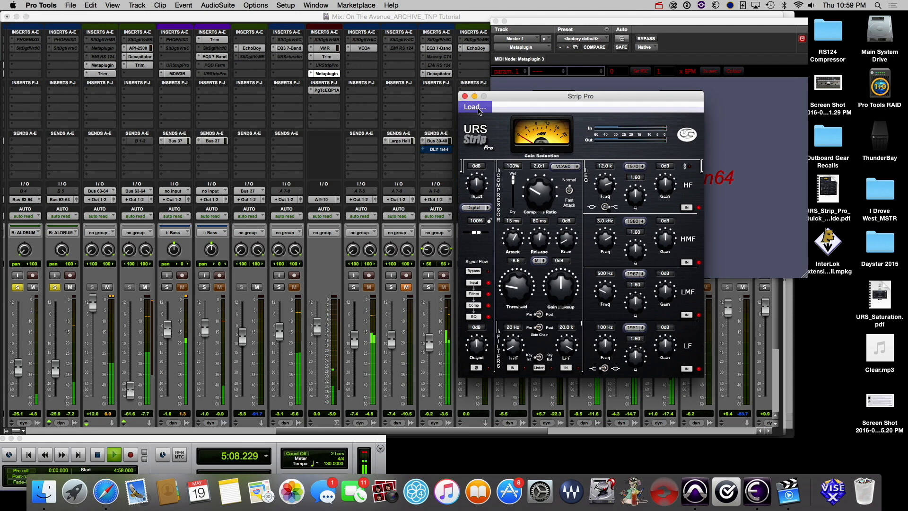
{"action": "left_click", "coordinate": [478, 108]}
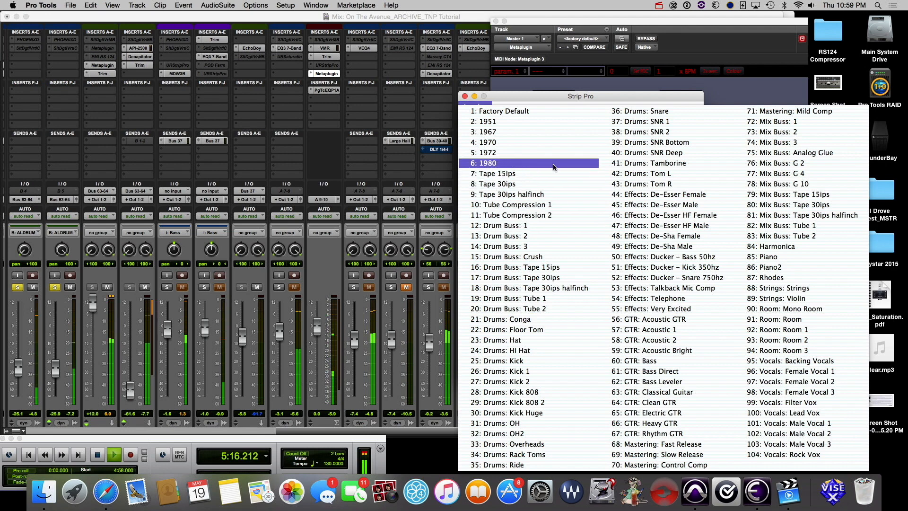
{"action": "left_click", "coordinate": [514, 164]}
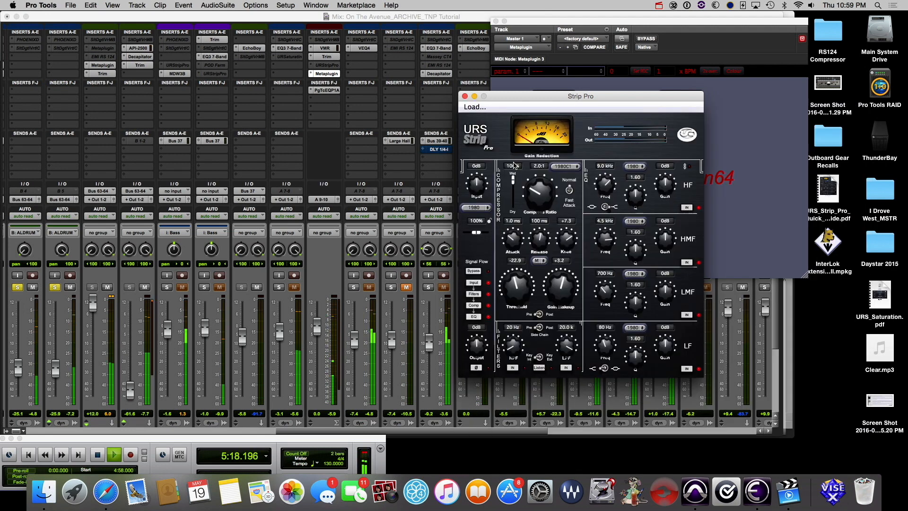
Set the Strip Pro compressor threshold to -18.9 while listening, stop playback, and close the Strip Pro editor
{"action": "left_click_drag", "start_coordinate": [508, 272], "coordinate": [511, 211]}
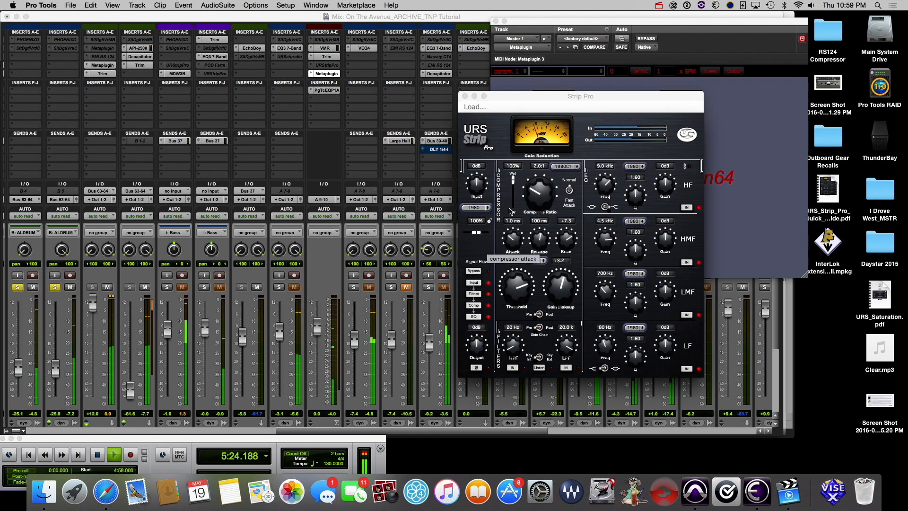
{"action": "left_click_drag", "start_coordinate": [507, 221], "coordinate": [502, 311]}
{"action": "key", "text": "space"}
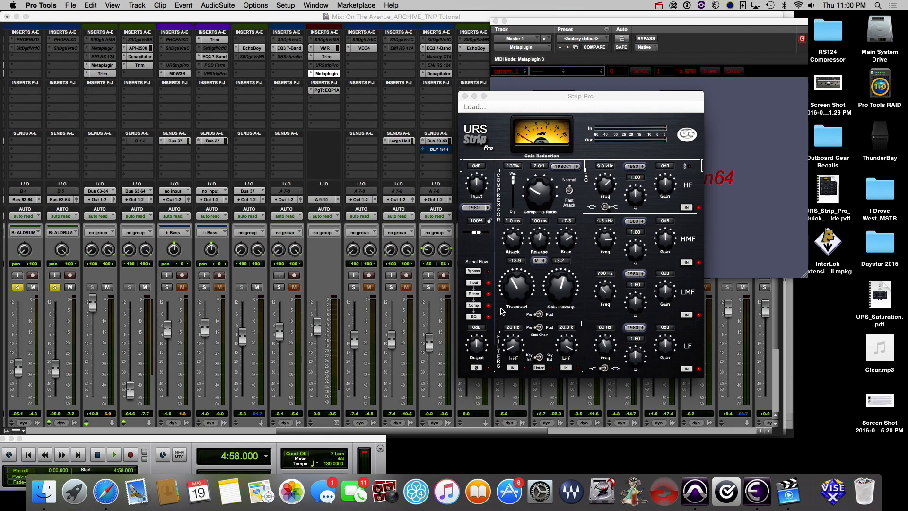
{"action": "left_click", "coordinate": [465, 97]}
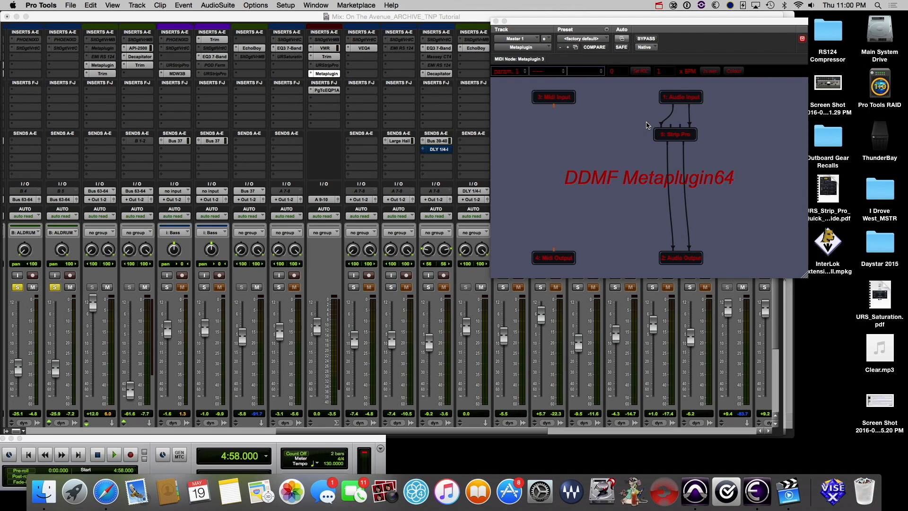